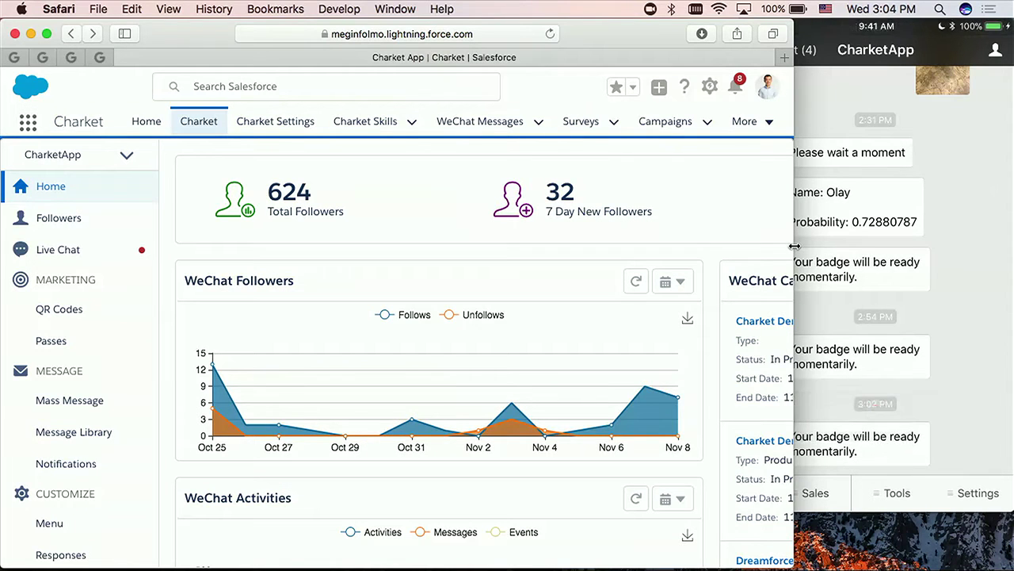
- Narrow the Safari window so the QuickTime phone mirror sits fully visible beside it
left_click_drag(795, 246, 958, 248)
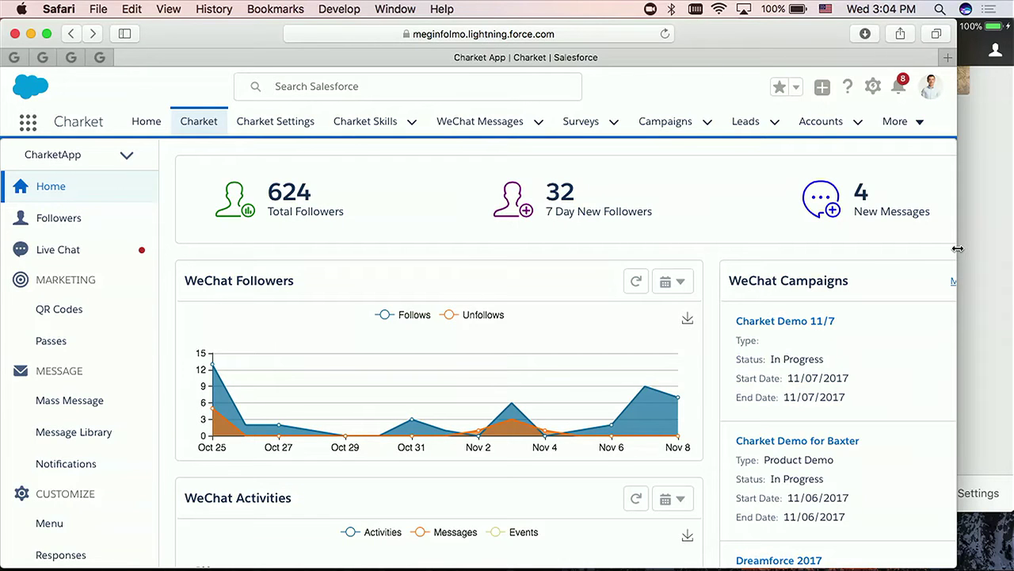
left_click(962, 251)
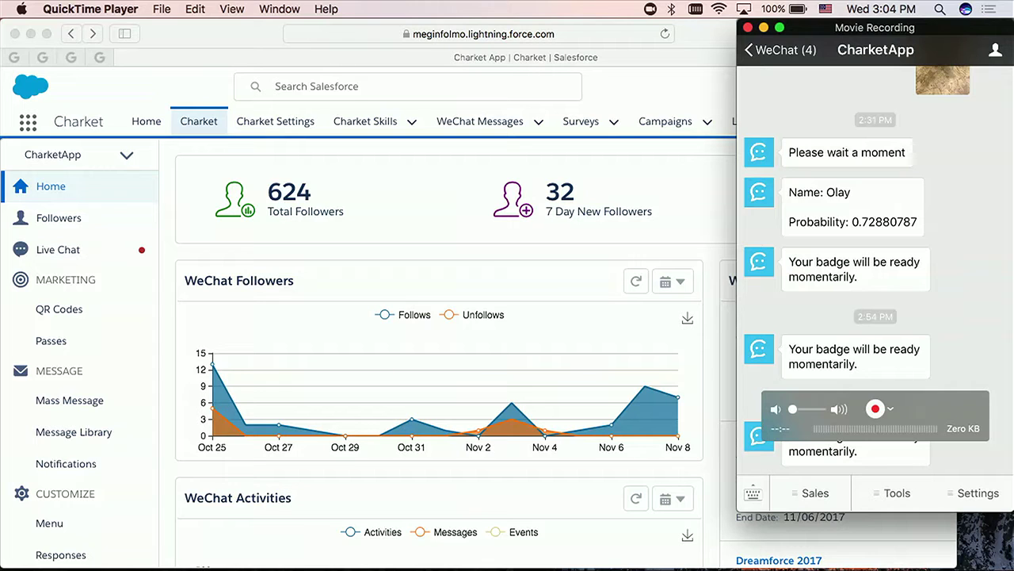
left_click(704, 199)
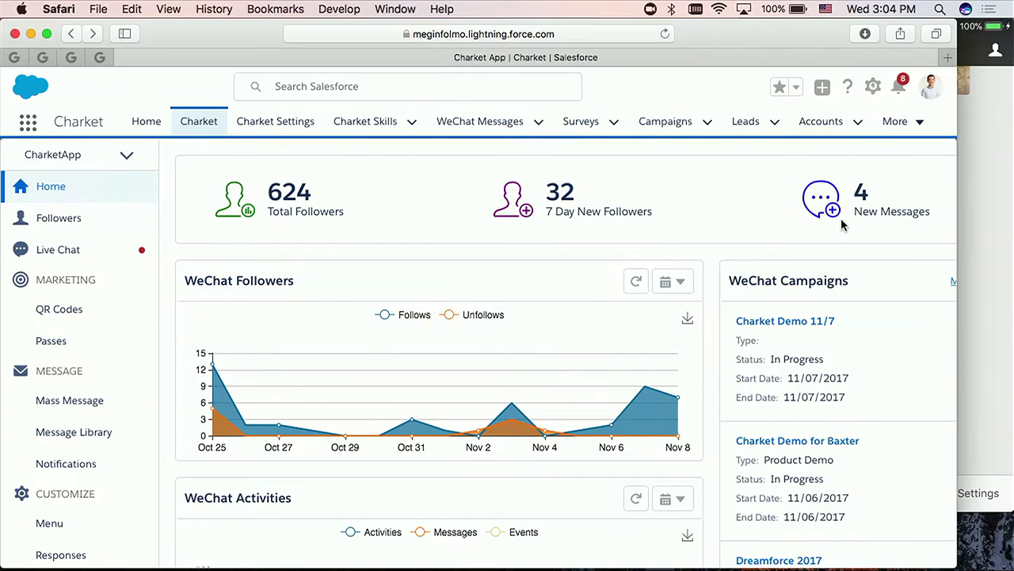
left_click_drag(955, 224, 741, 226)
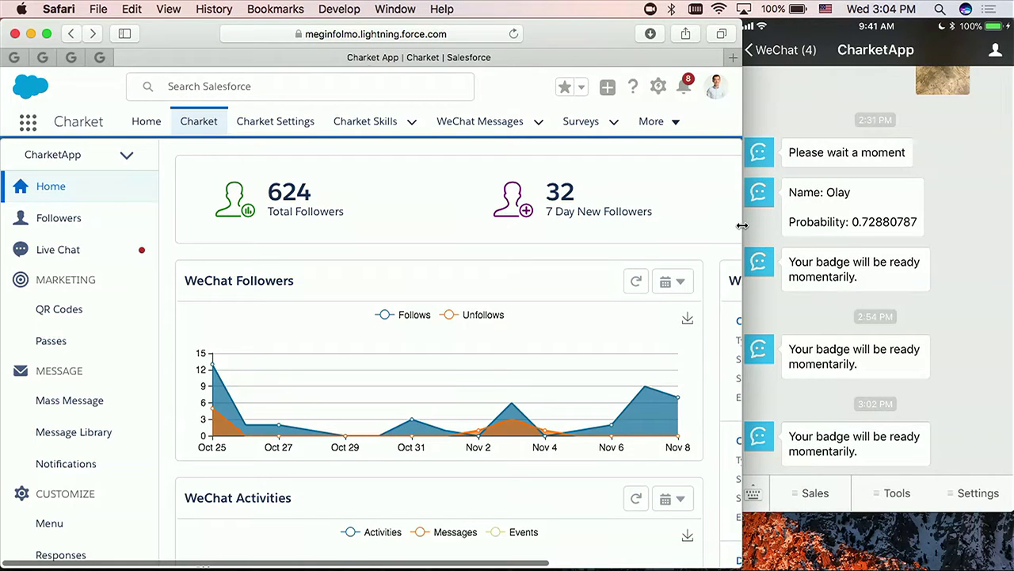
left_click(975, 215)
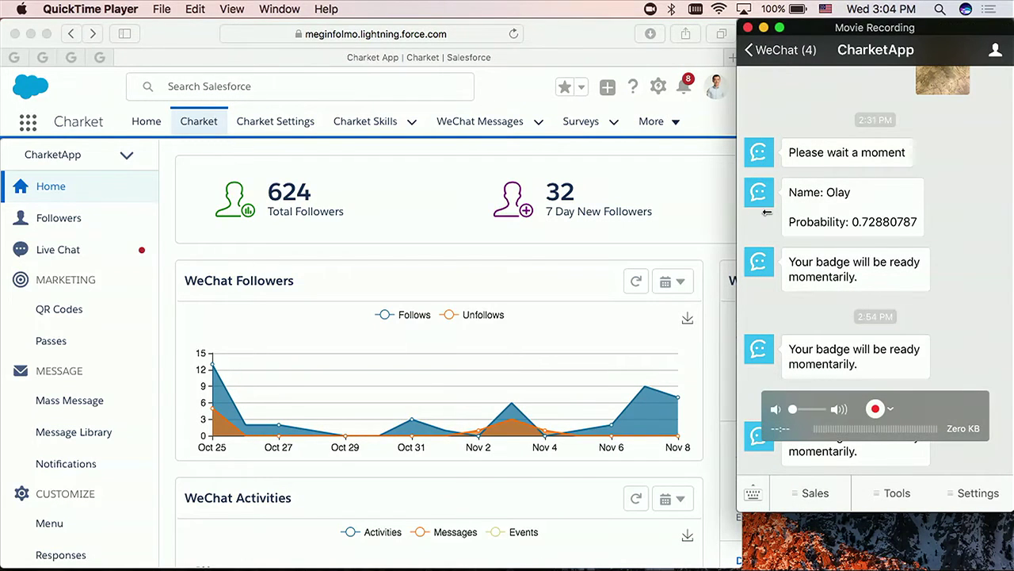
left_click(703, 197)
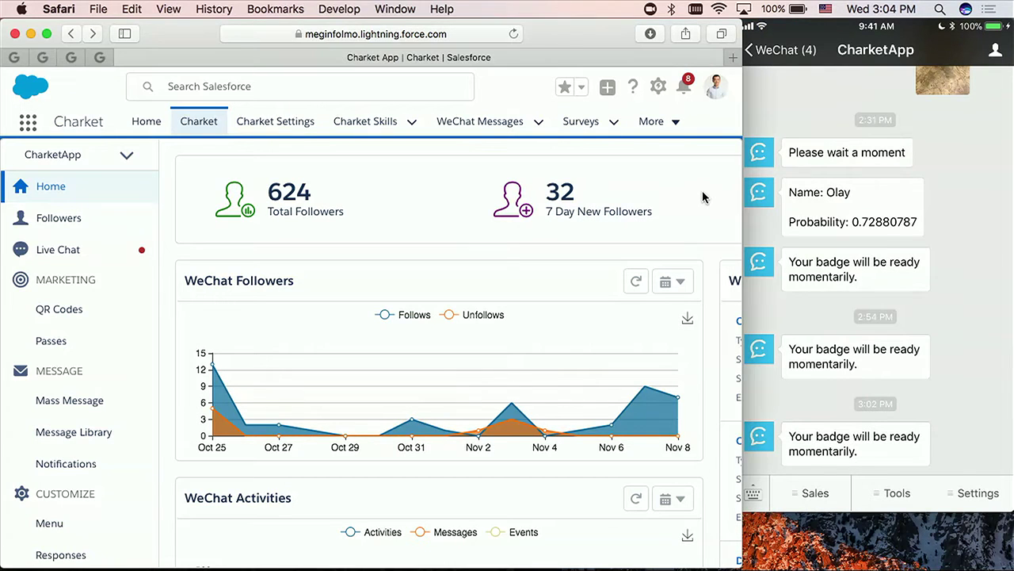
left_click(947, 223)
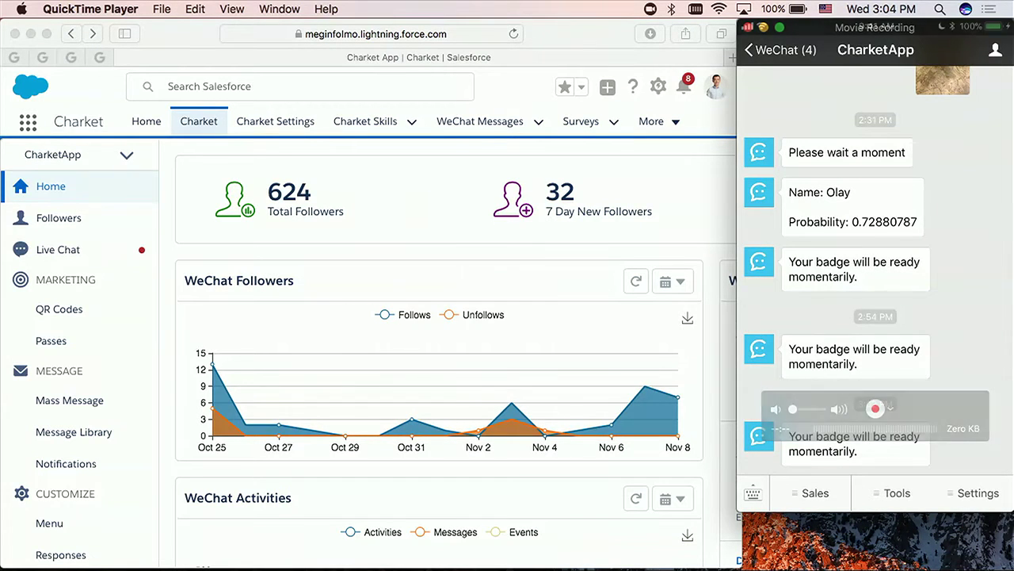
left_click(67, 252)
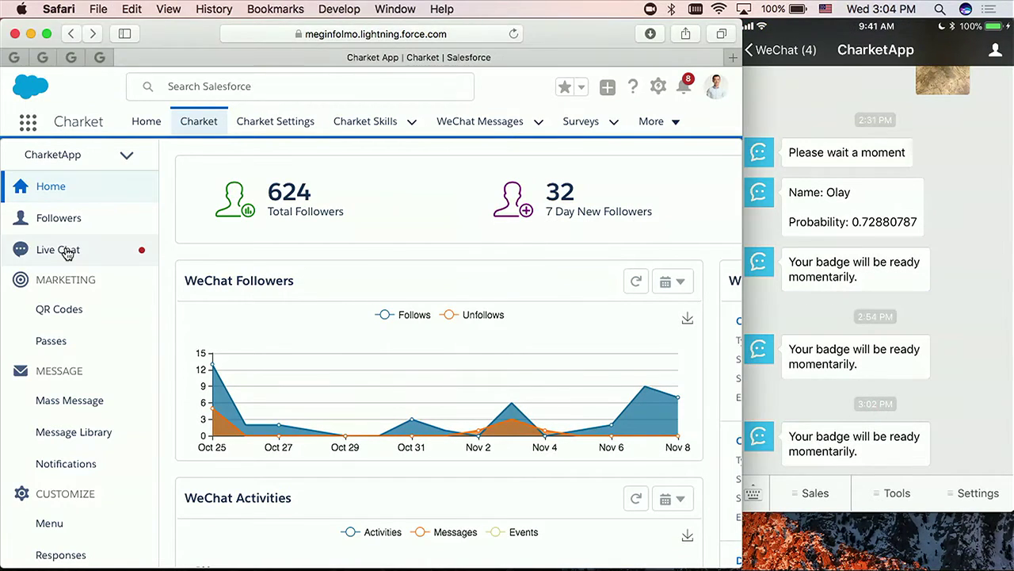
- Open Live Chat and scroll the follower's conversation down to their latest 'Hi' message
left_click(67, 252)
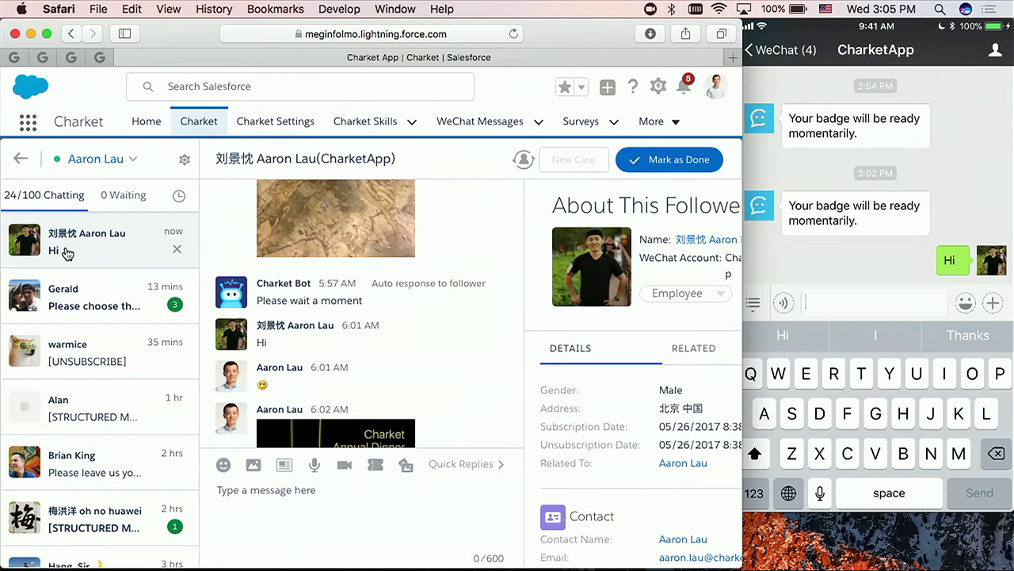
scroll(373, 339, "down", 10)
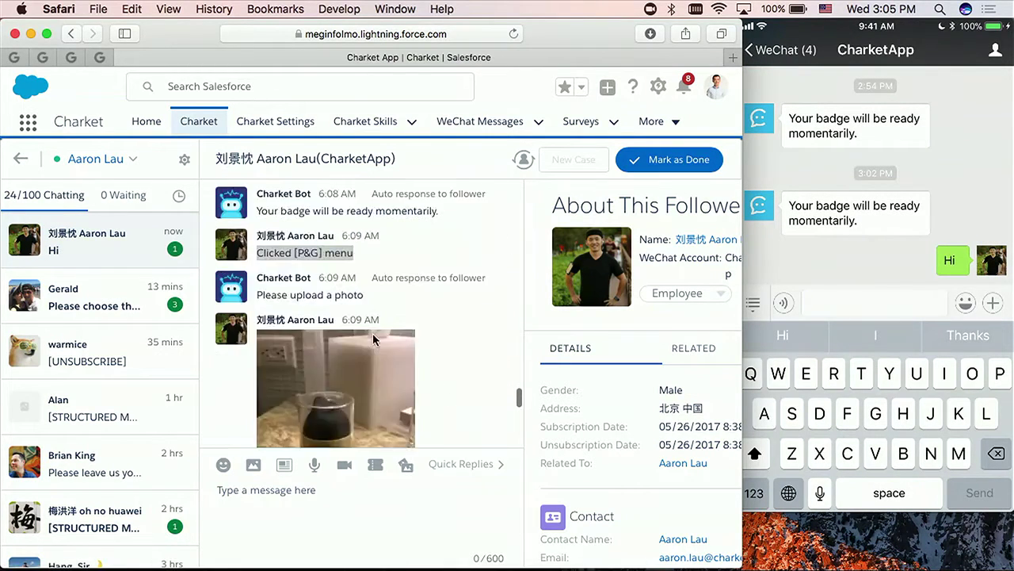
scroll(373, 339, "down", 15)
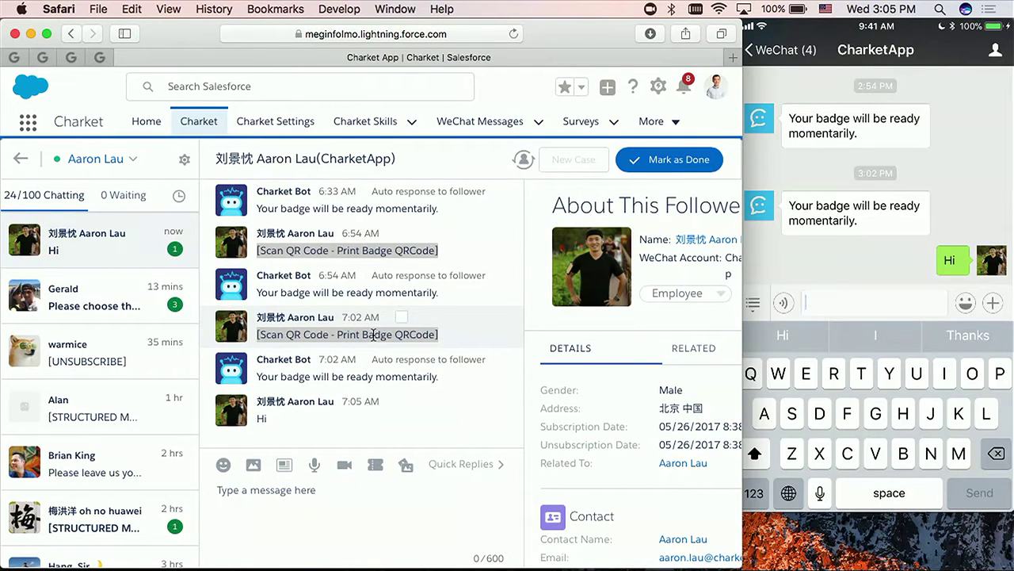
- Send a smiley and the Charket Annual Dinner Party Y17 image, then view it full size on the phone
left_click(224, 466)
left_click(226, 272)
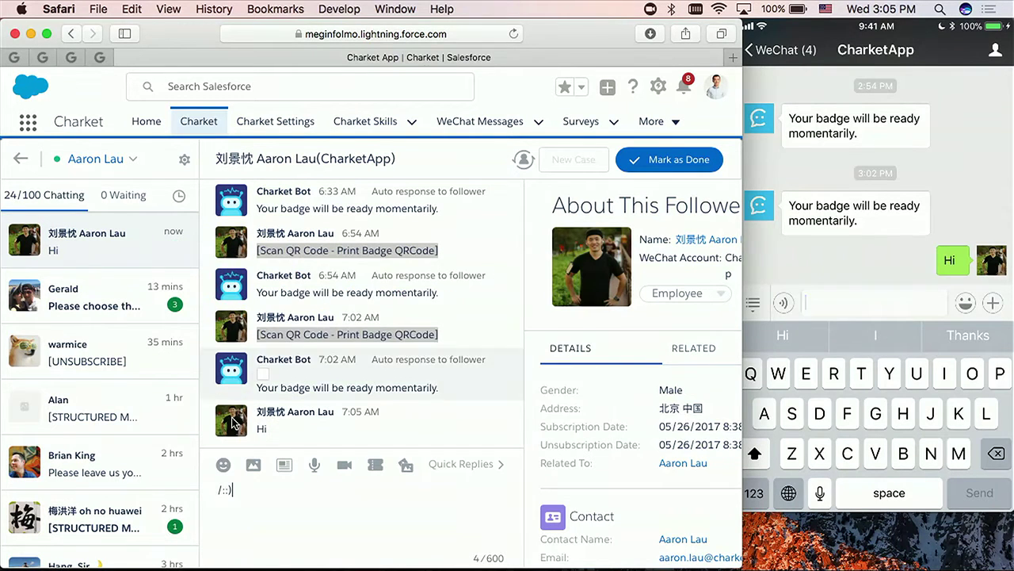
left_click(253, 464)
left_click(164, 268)
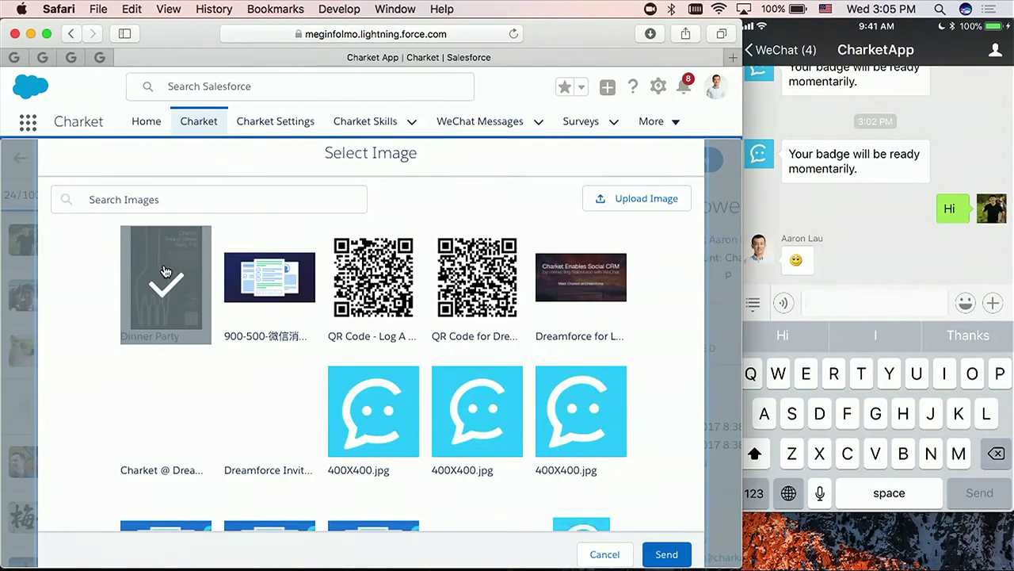
left_click(669, 554)
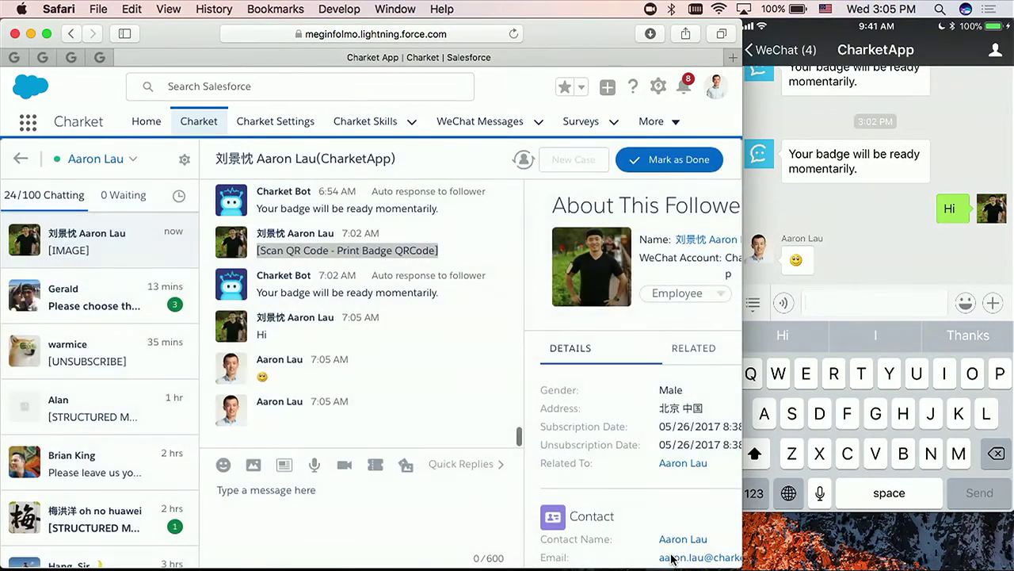
scroll(438, 370, "down", 5)
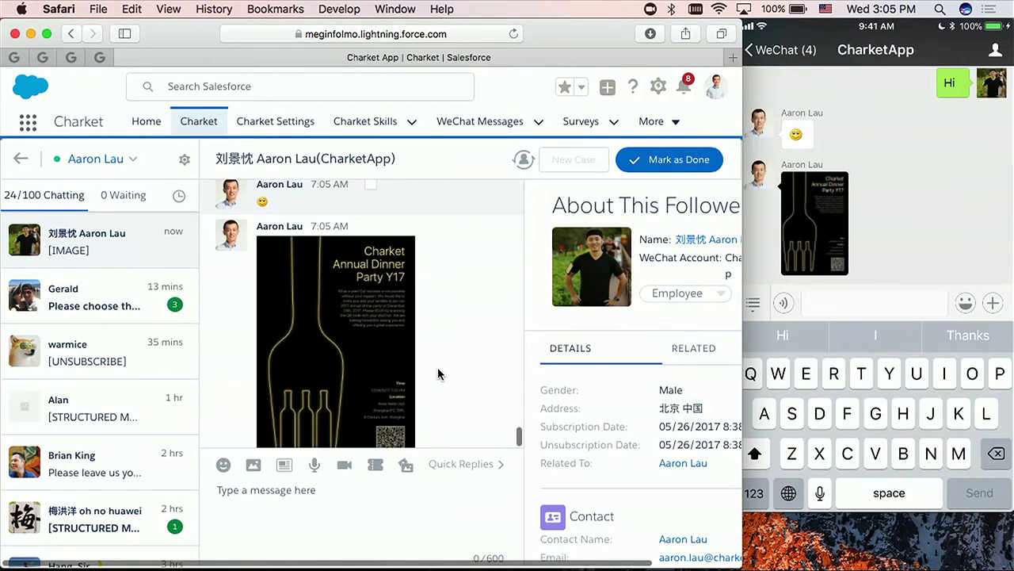
left_click(790, 238)
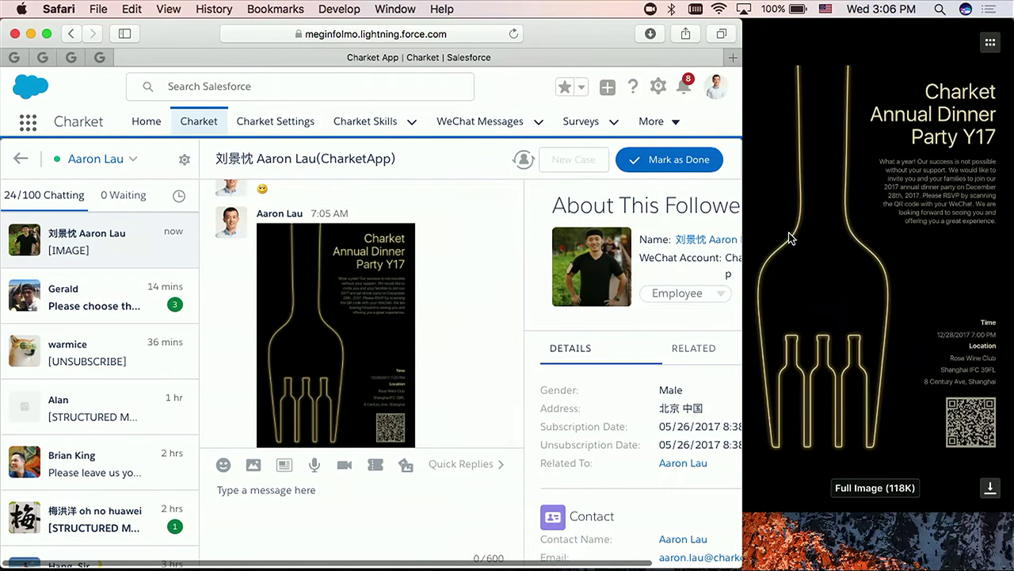
- Send the follower the 【Survey】Charket Dreamforce 2017 structured message card
left_click(283, 468)
left_click(340, 404)
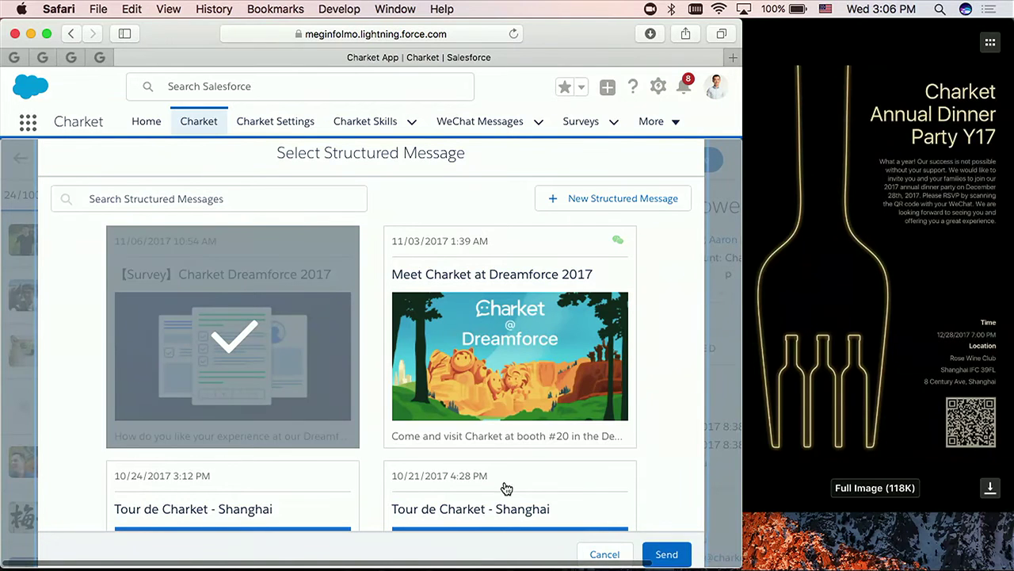
left_click(666, 554)
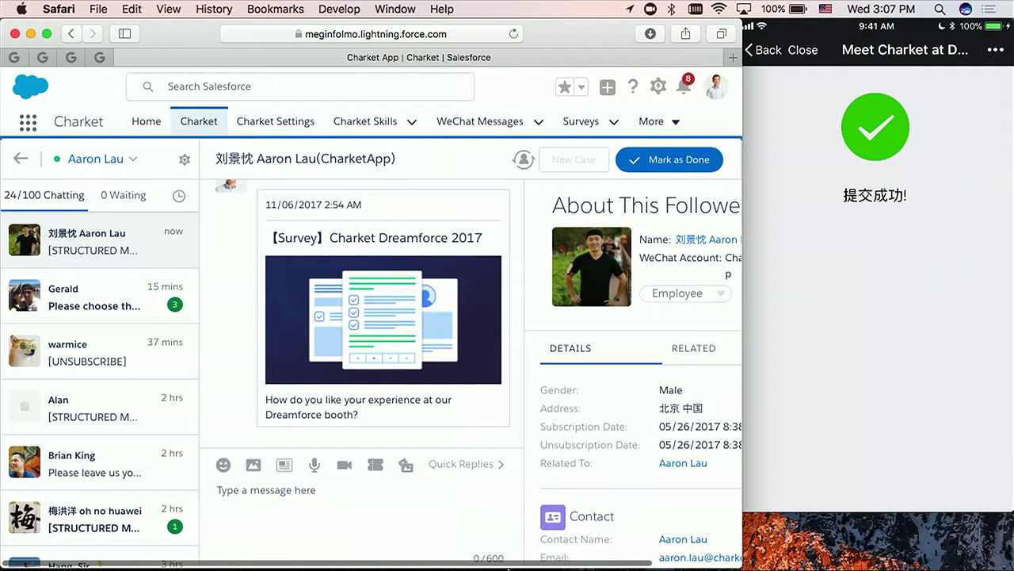
mouse_move(284, 553)
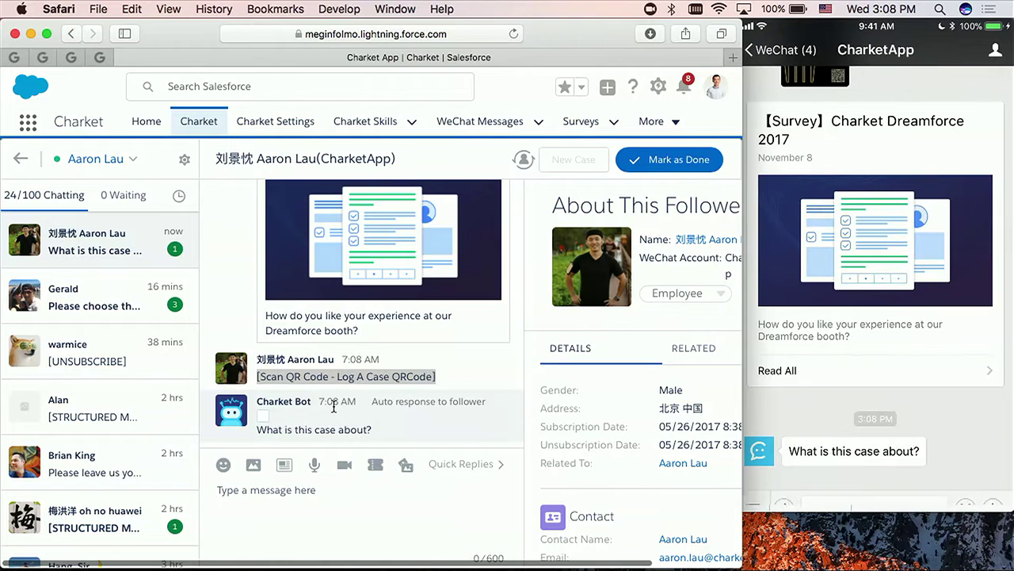
- Answer the case bot with the question shortcut, a Charket pricing request, and issue type 3
type("Qsn")
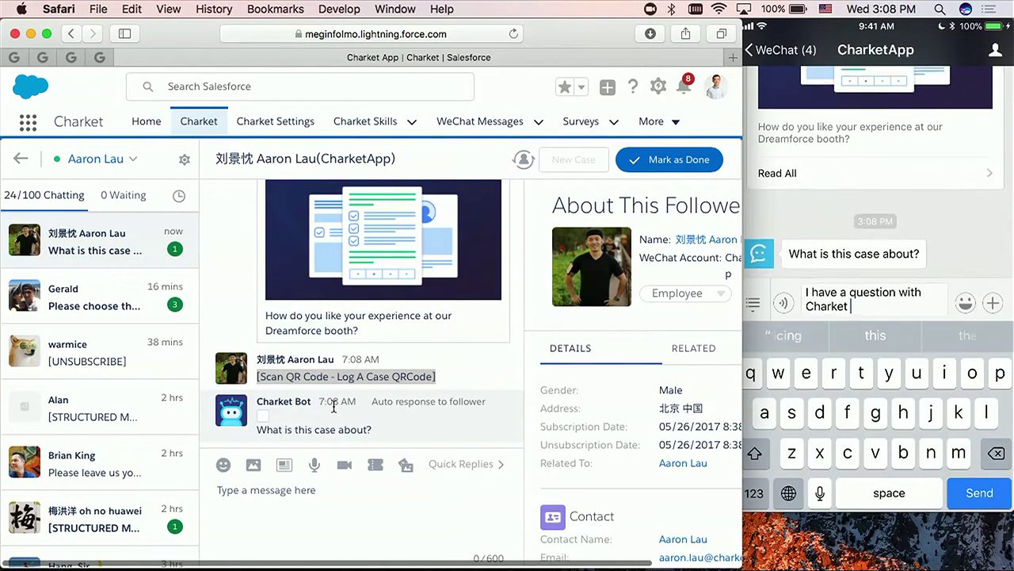
key("Return")
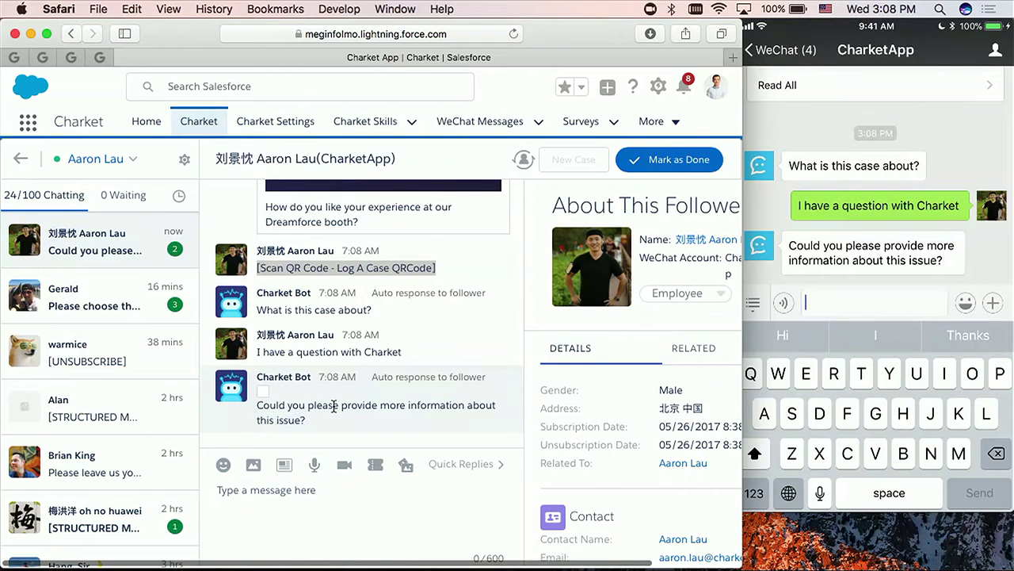
type("Prg")
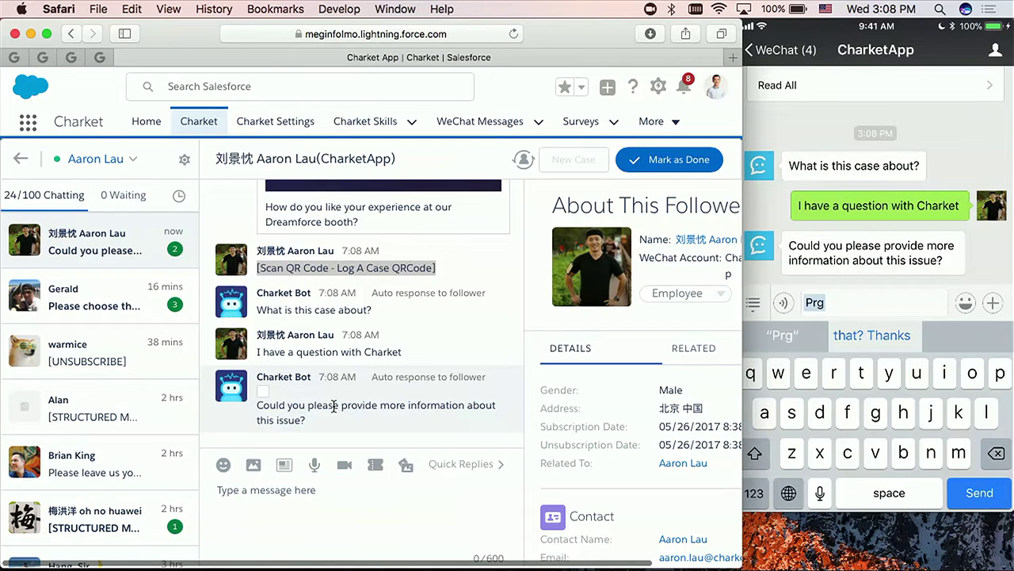
key("Return")
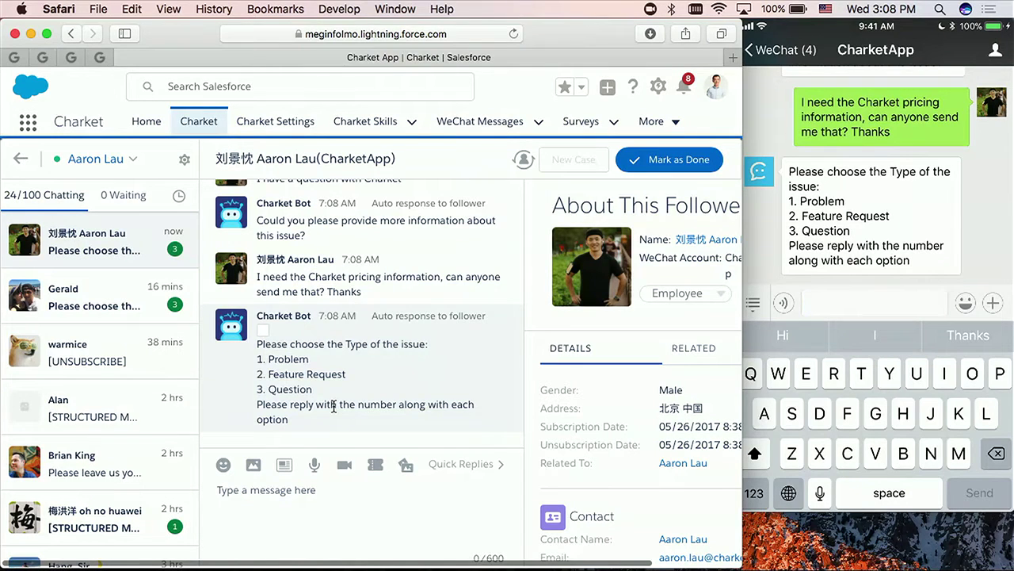
type("3")
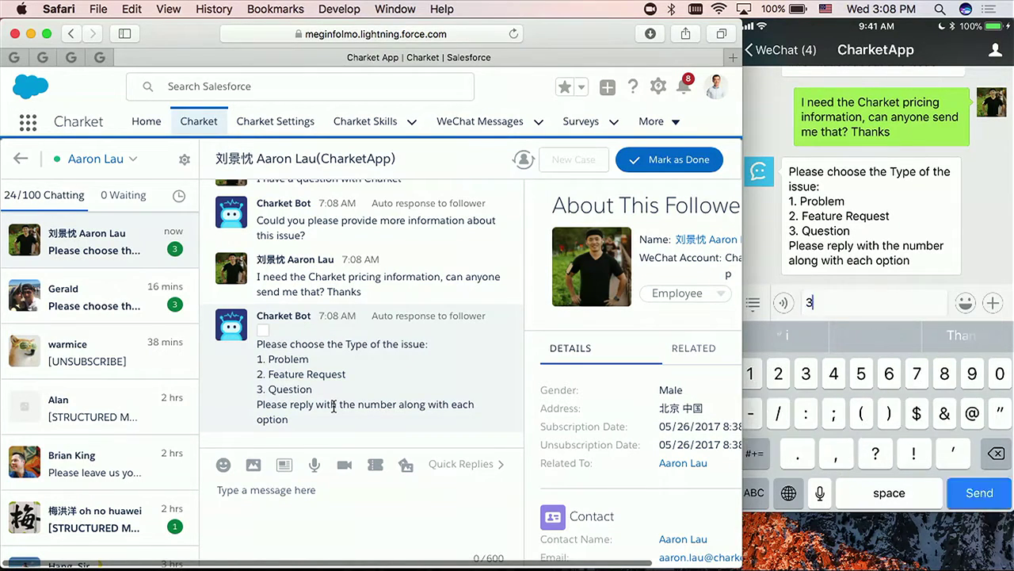
key("Return")
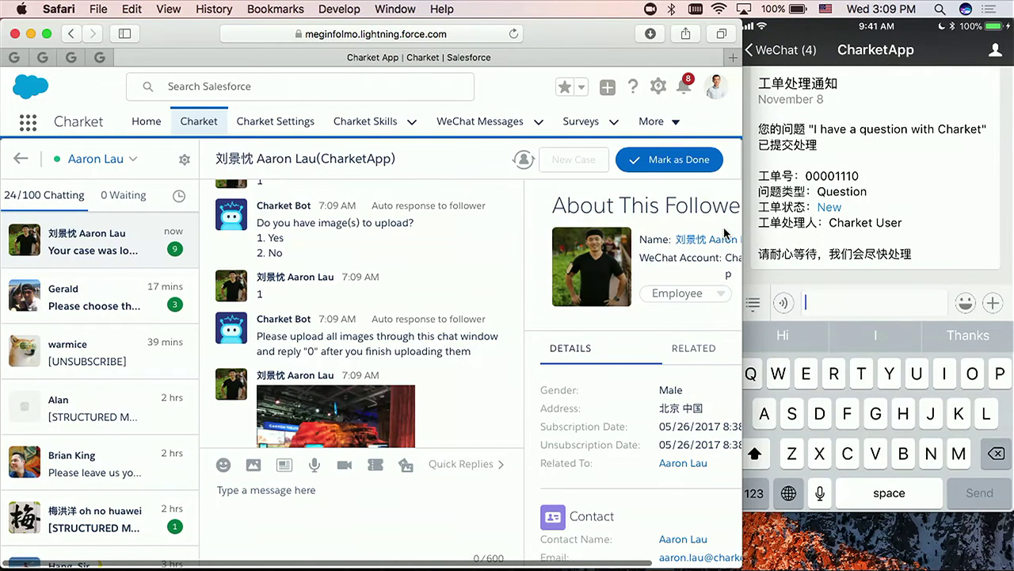
- Bring the phone mirror forward to read the logged High priority Question case summary
left_click(922, 220)
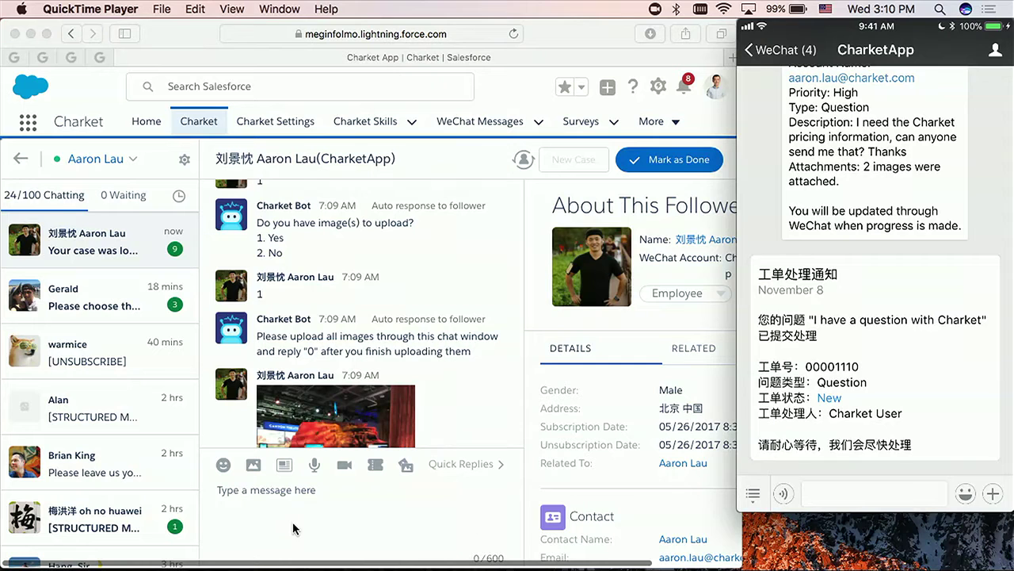
- In the chat console, reopen the follower's conversation and expand their related cases list
left_click(74, 295)
left_click(74, 298)
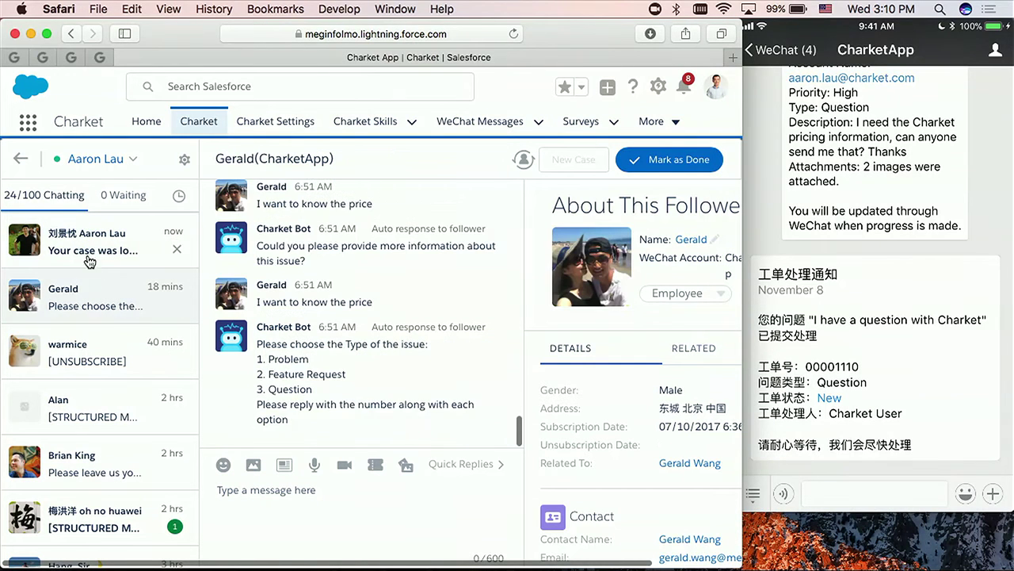
left_click(90, 236)
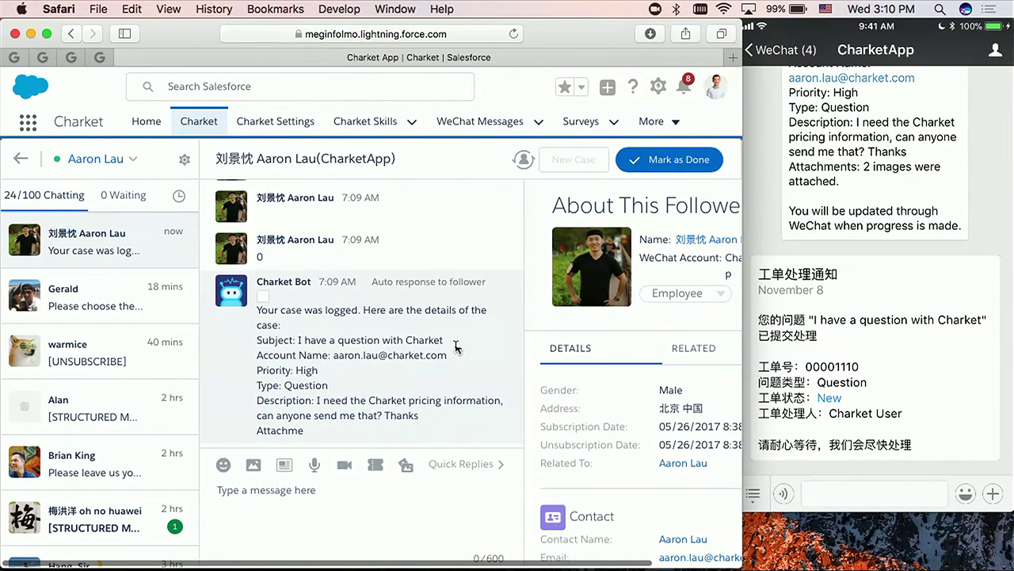
left_click(696, 349)
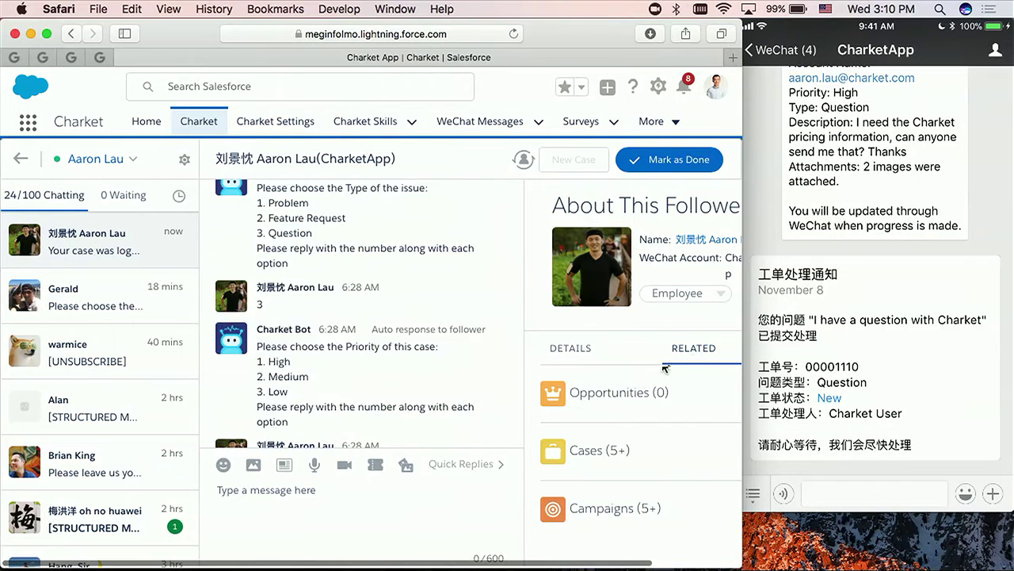
left_click(615, 449)
scroll(630, 450, "down", 1)
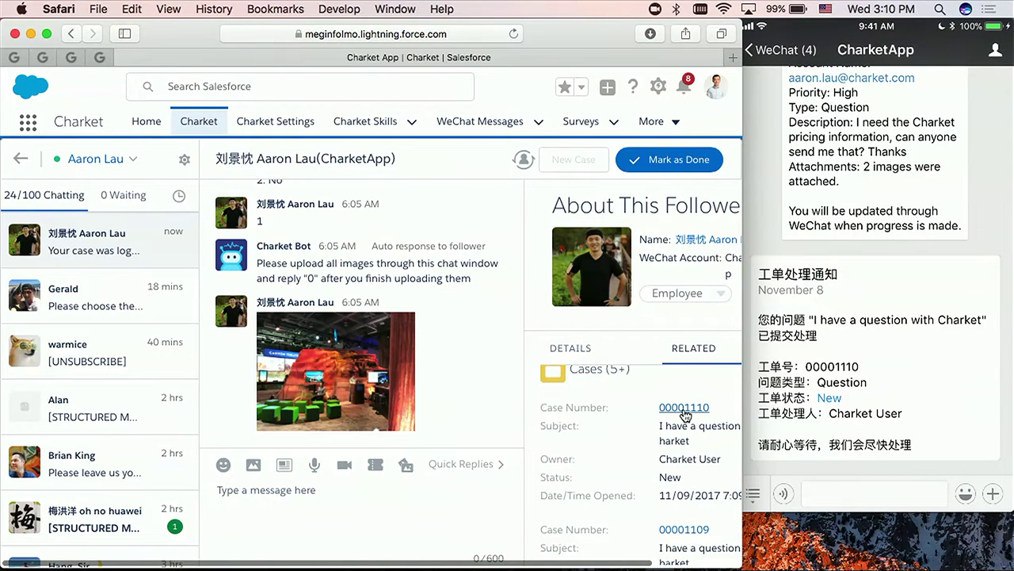
- Open case 00001110 and scroll through its WeChat details down to the Attachments list
left_click(683, 407)
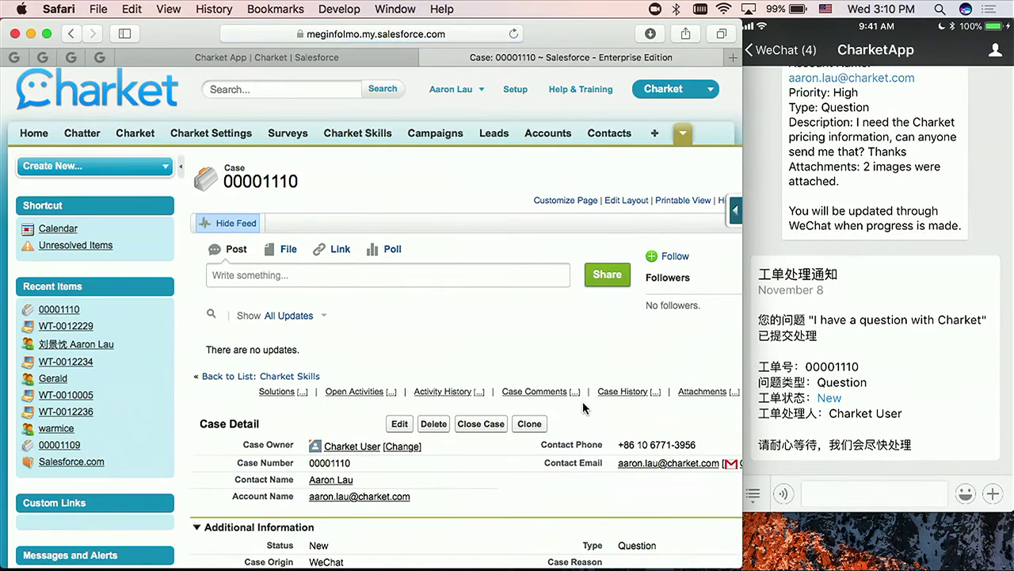
scroll(582, 401, "down", 5)
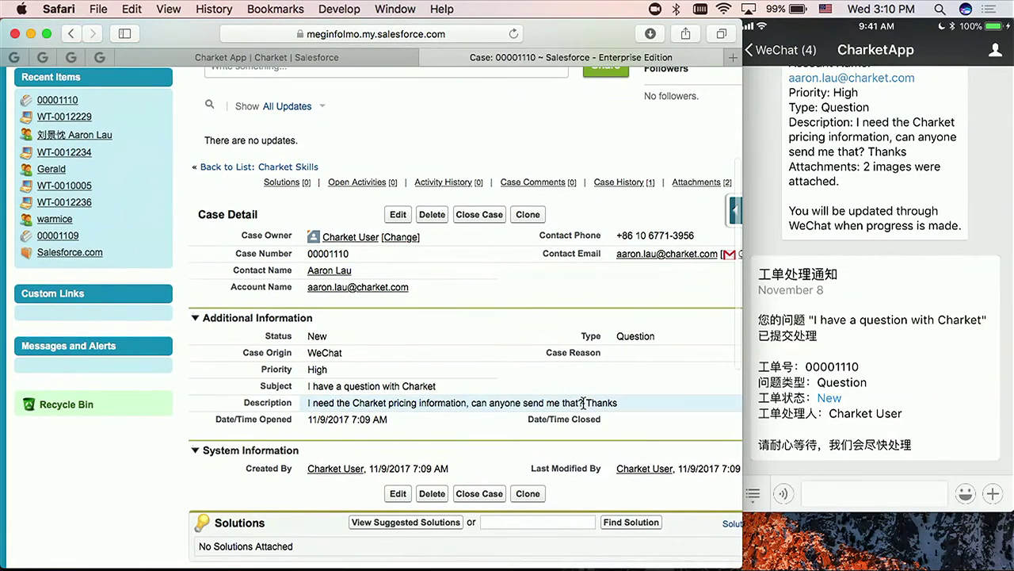
scroll(582, 401, "down", 2)
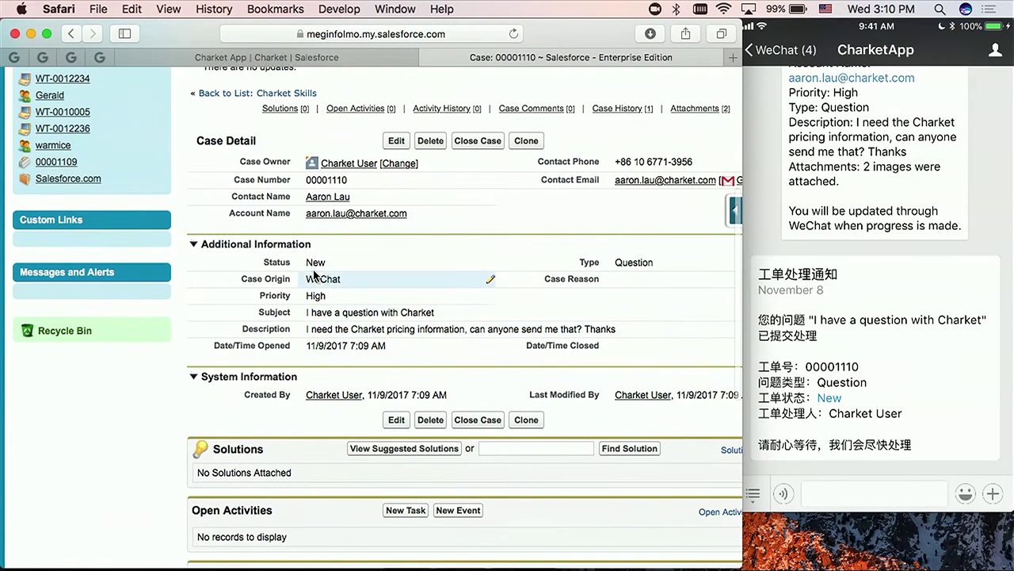
left_click_drag(308, 262, 415, 335)
scroll(415, 335, "down", 9)
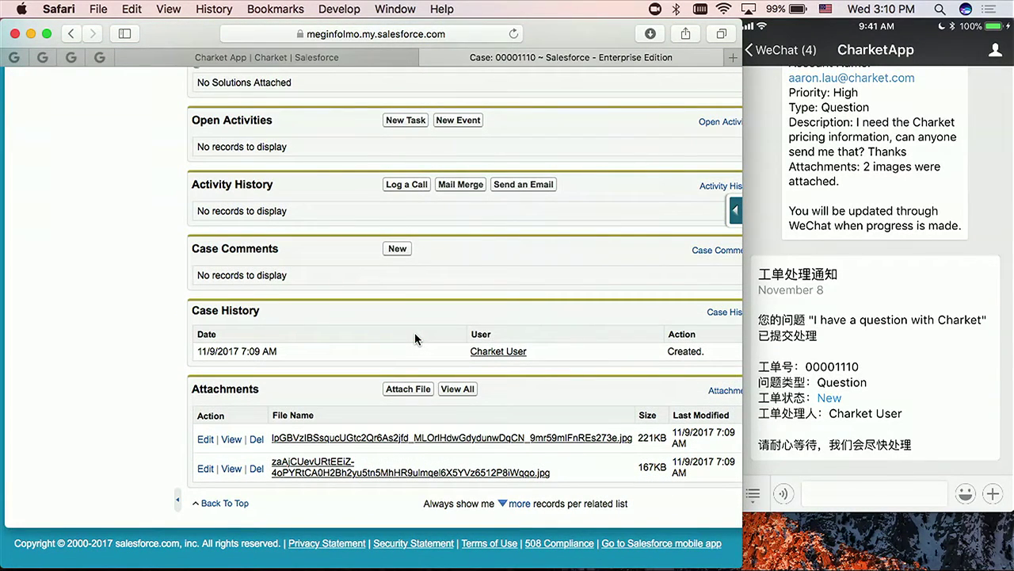
- View the case's first attached image, then return to the 'Charket App | Charket | Salesforce' tab
left_click(226, 441)
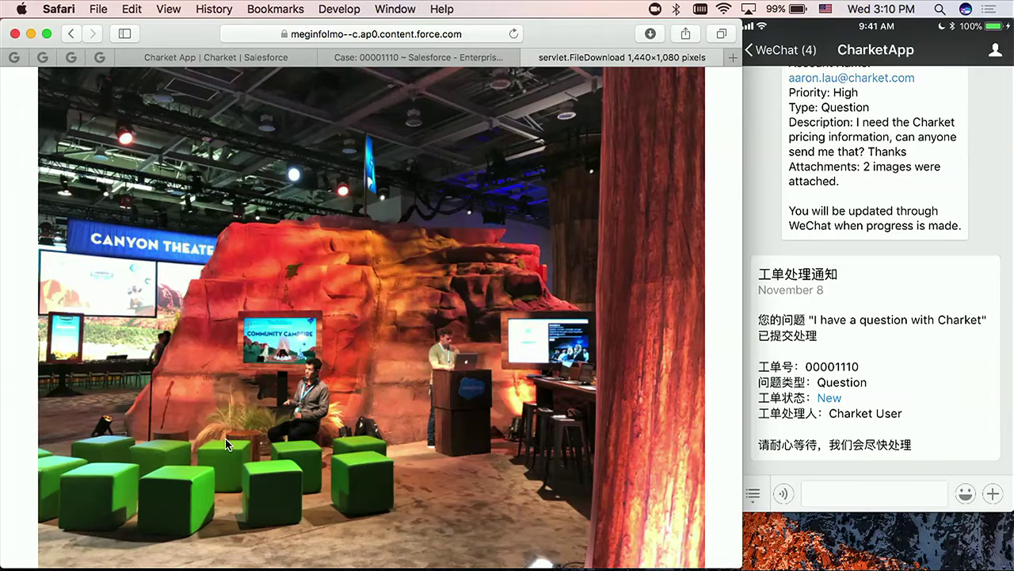
left_click(230, 59)
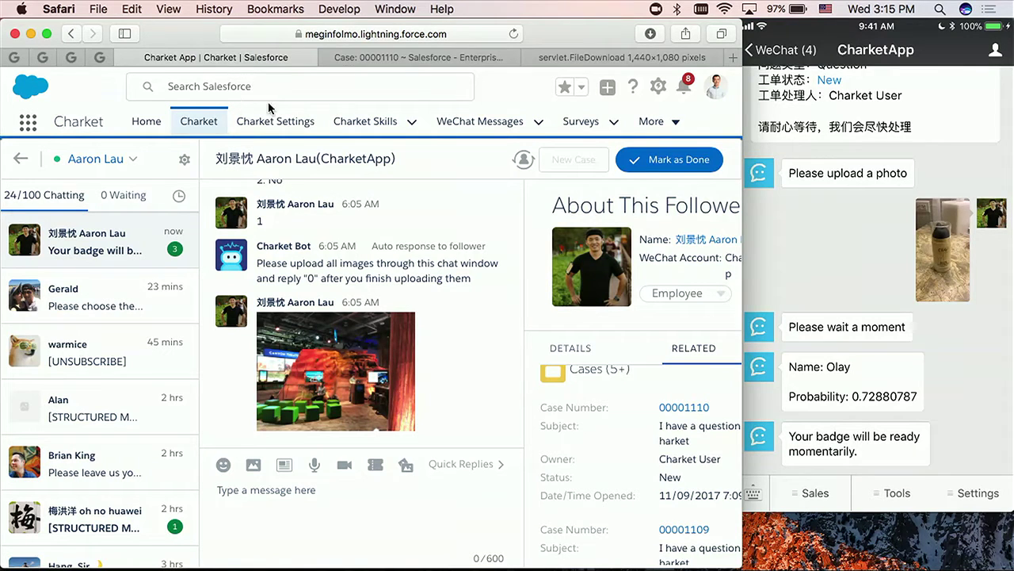
- Switch to Salesforce Classic from the profile menu and go to the Campaigns tab
left_click(716, 88)
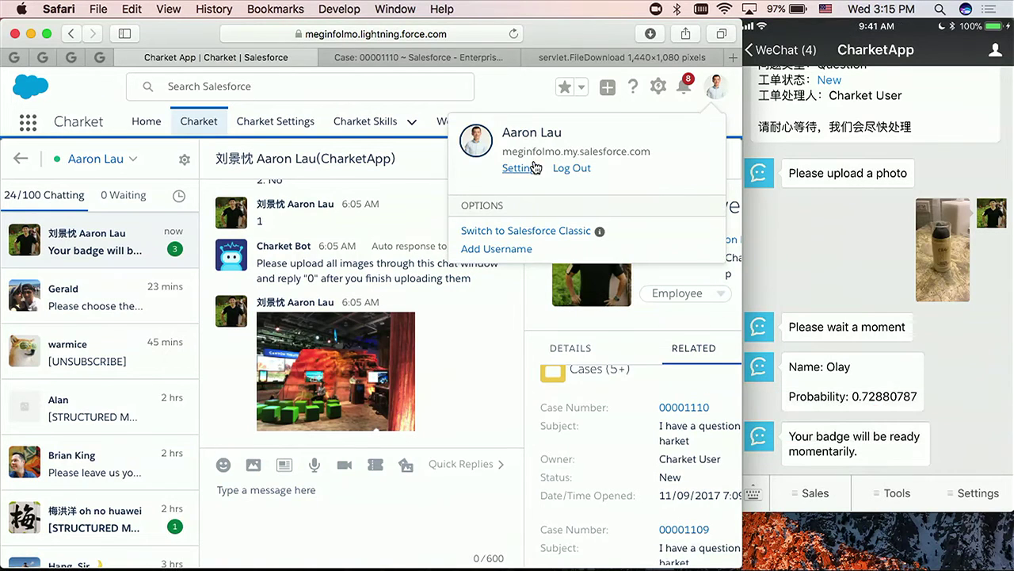
left_click(530, 231)
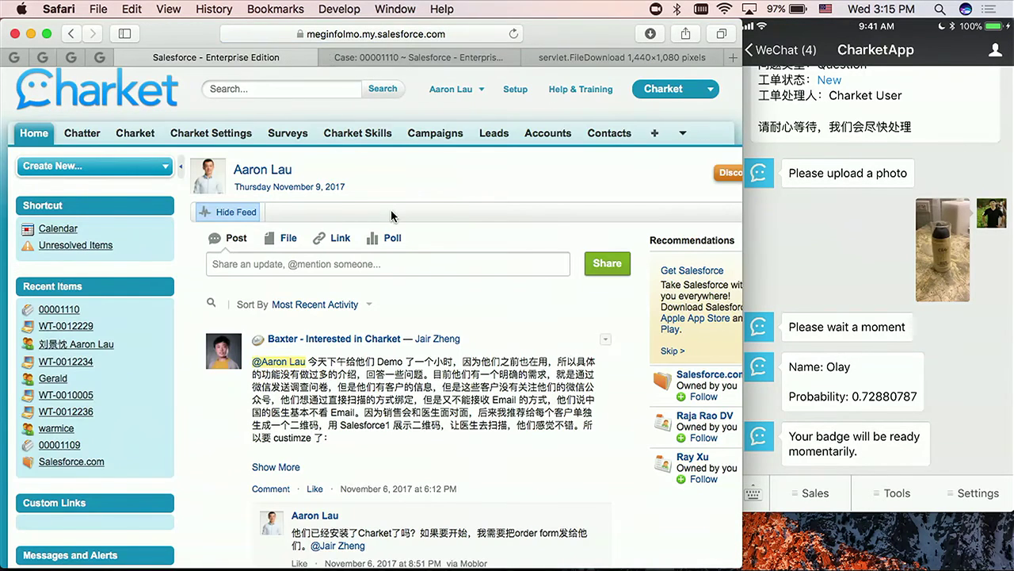
left_click(450, 136)
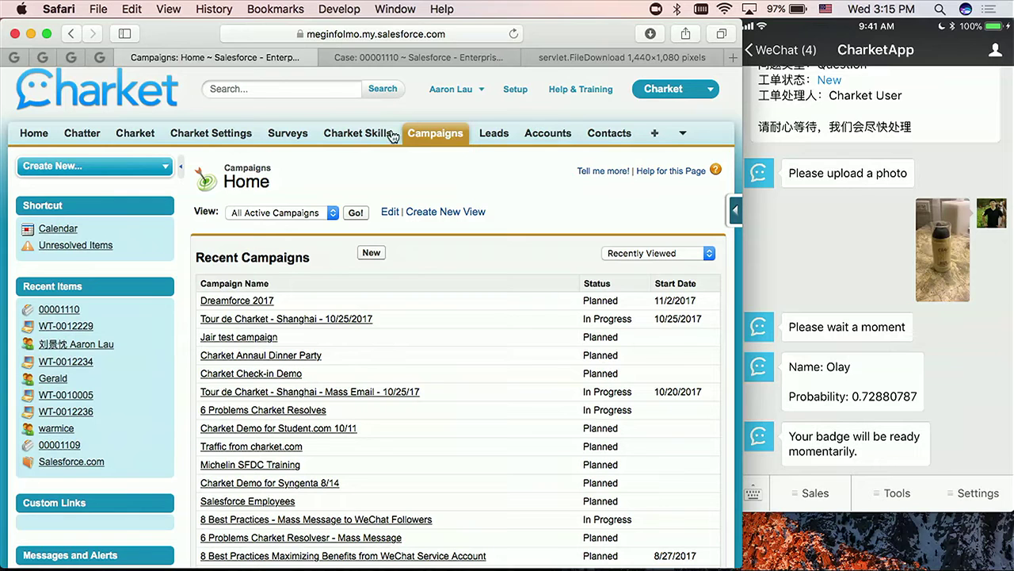
- Open Dreamforce 2017 and scroll to its statistics (52 responses, 44 leads) and WeChat QR codes
left_click(226, 303)
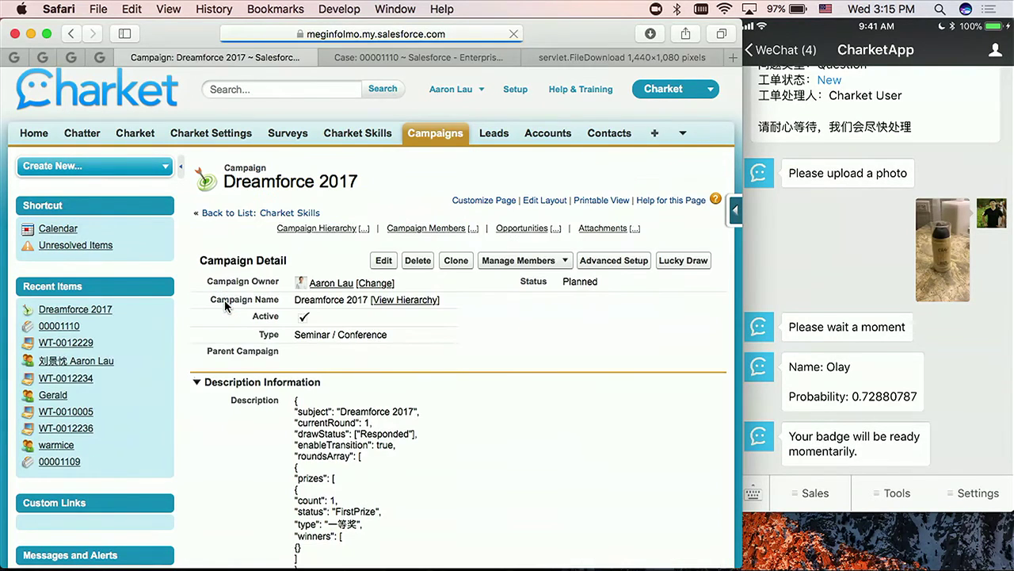
scroll(224, 299, "down", 10)
scroll(224, 306, "down", 5)
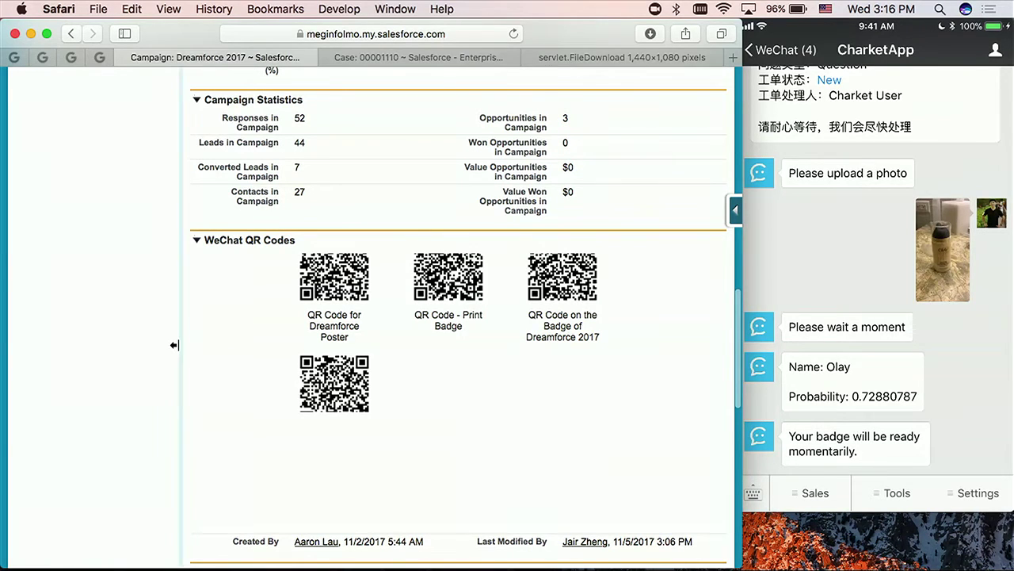
- Expand the Dreamforce 2017 Campaign Members list further, then reach its three Evaluation-stage opportunities
scroll(174, 345, "down", 5)
scroll(175, 344, "down", 5)
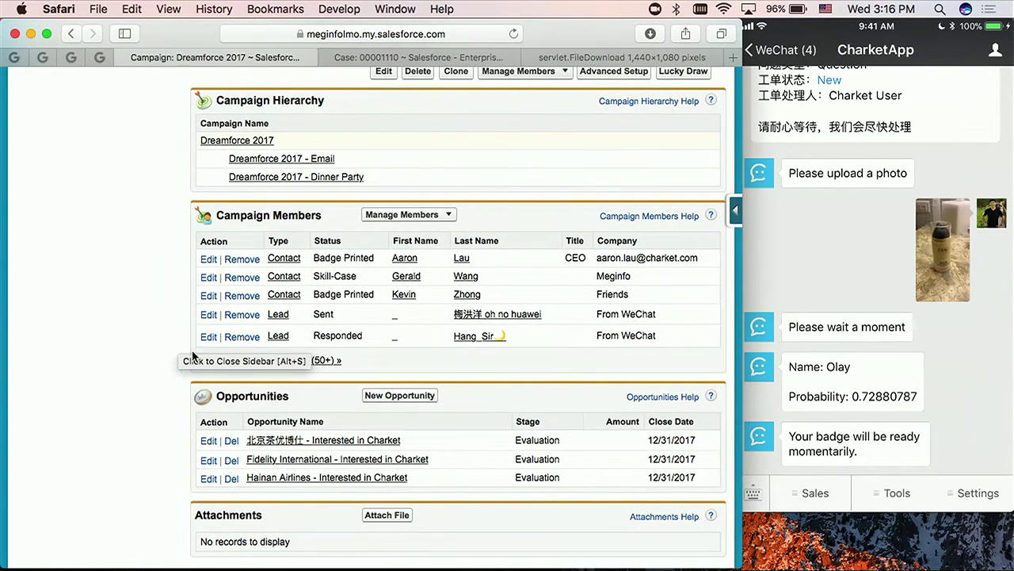
left_click(228, 359)
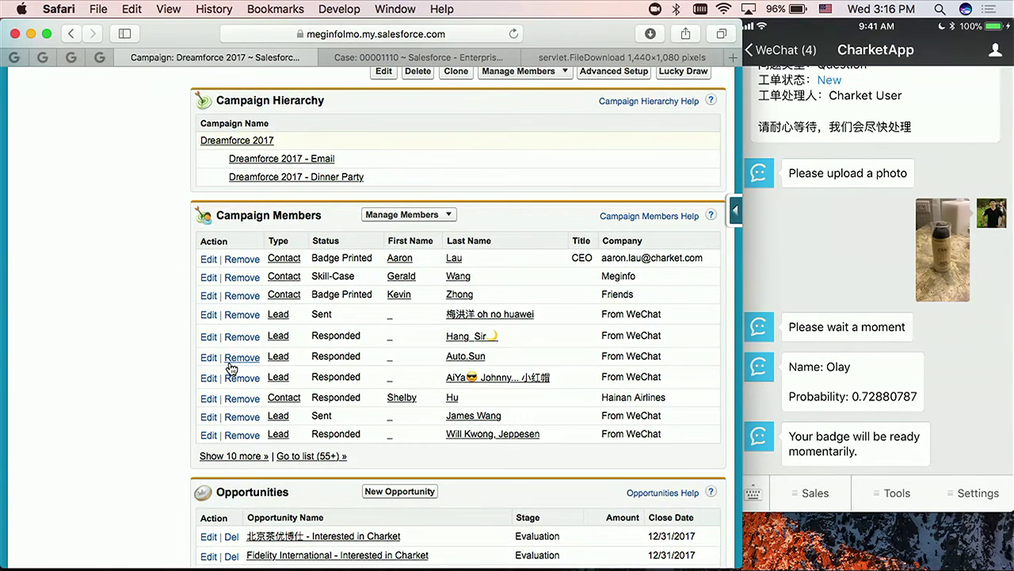
left_click(230, 456)
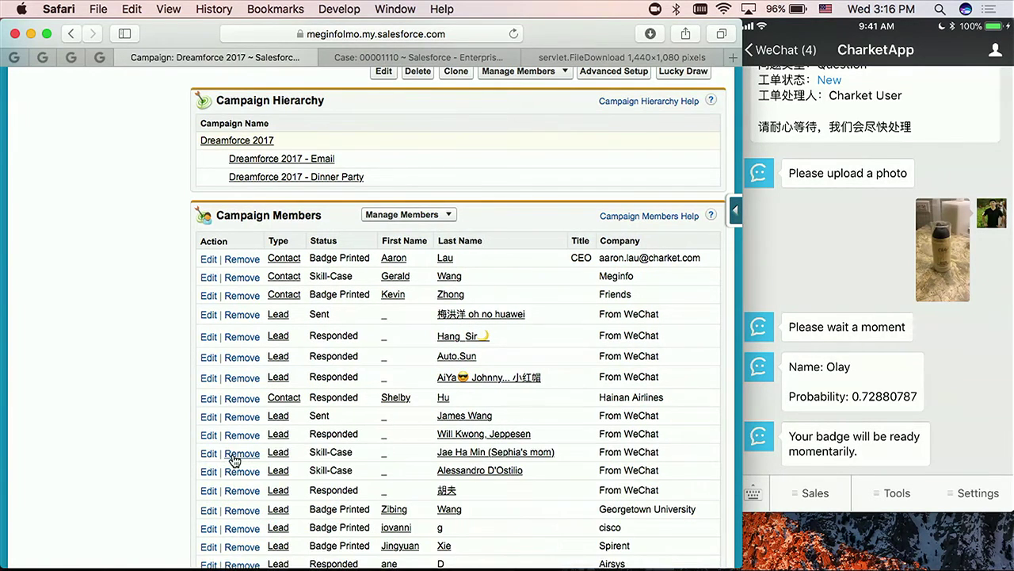
scroll(233, 460, "down", 3)
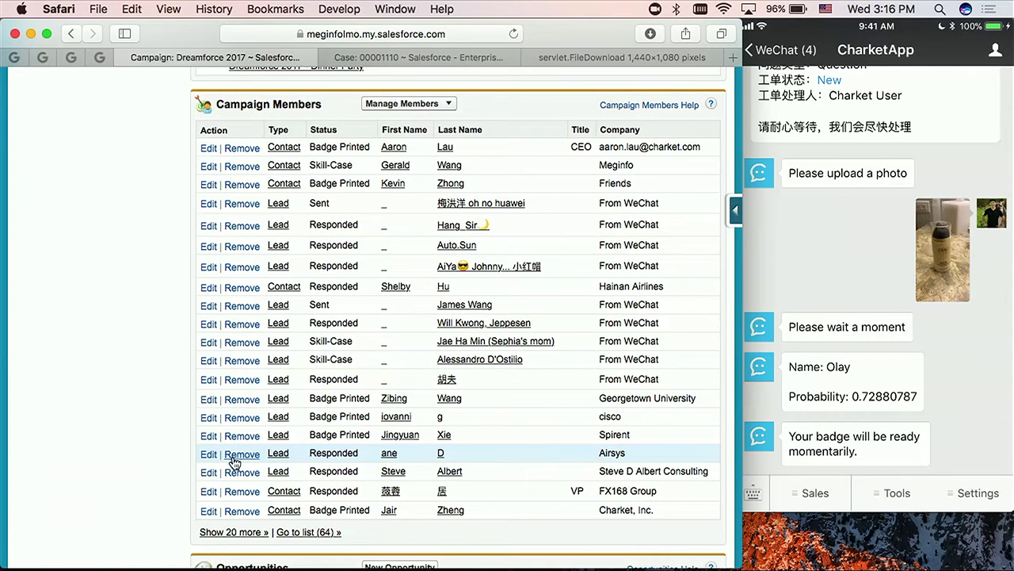
scroll(161, 450, "down", 5)
scroll(161, 452, "down", 1)
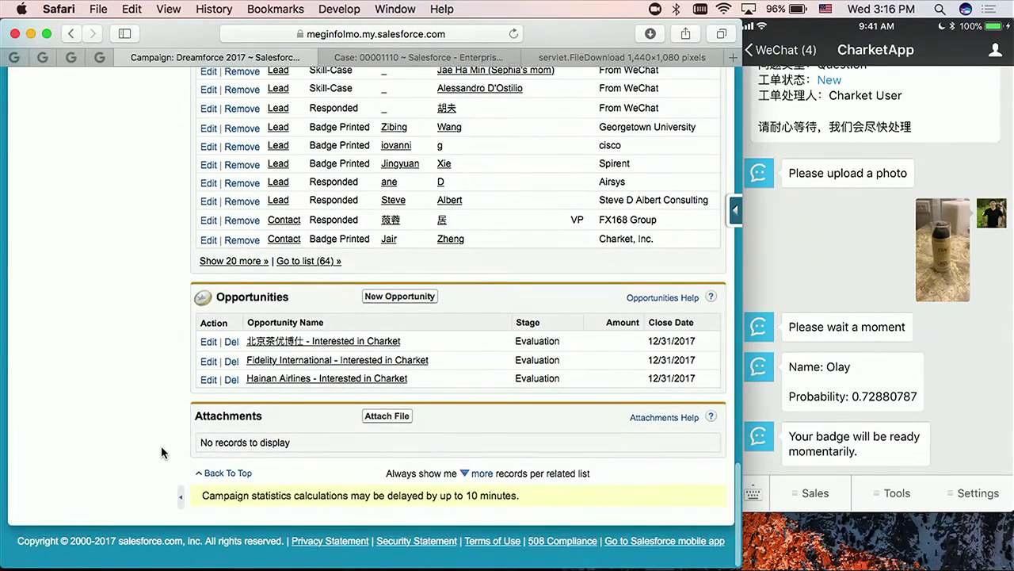